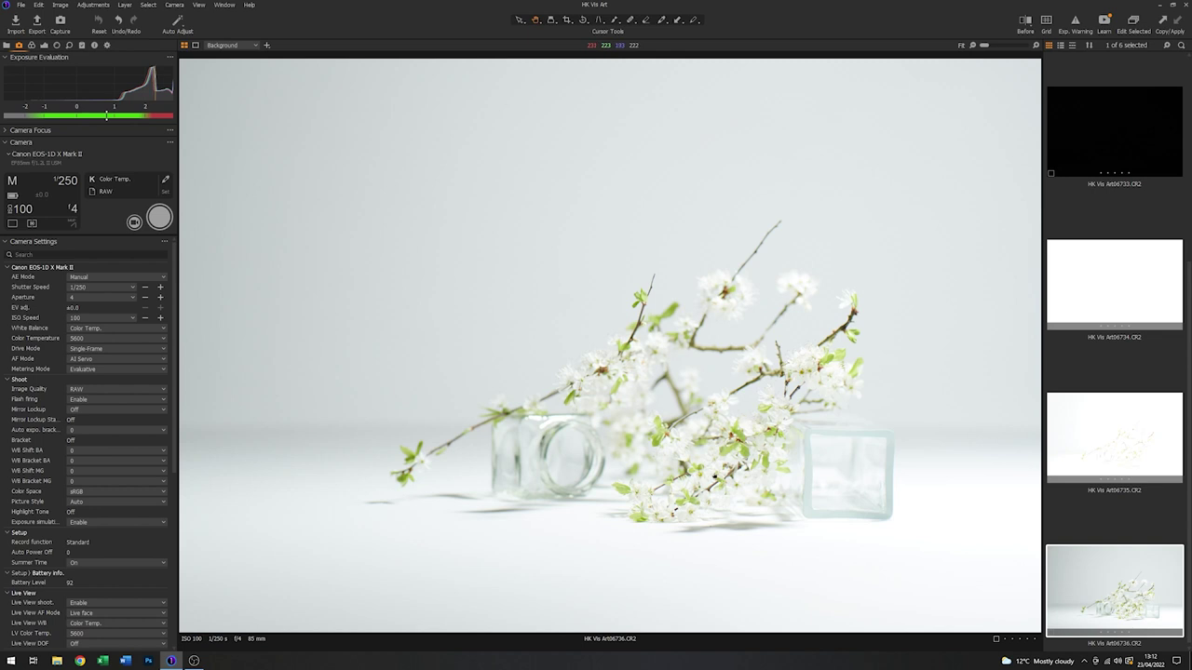
Inspect the jar and glass cube blossoms at 100% zoom, then return to Fit view
{"action": "left_click", "coordinate": [1037, 47]}
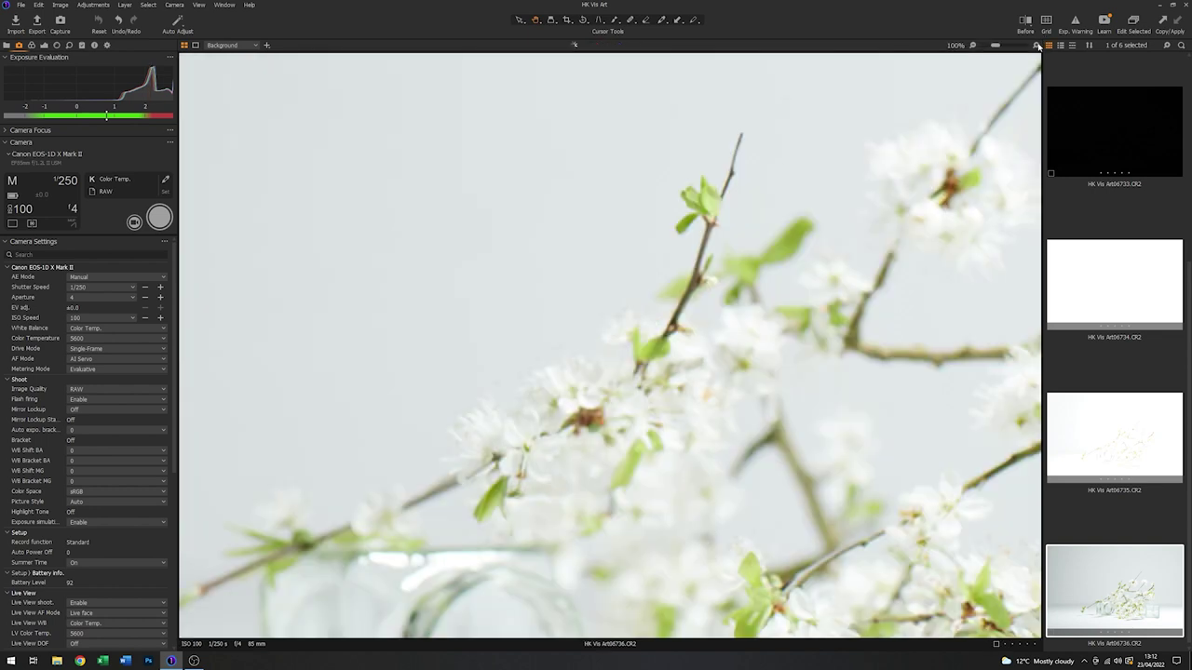
{"action": "left_click_drag", "start_coordinate": [717, 503], "coordinate": [444, 192]}
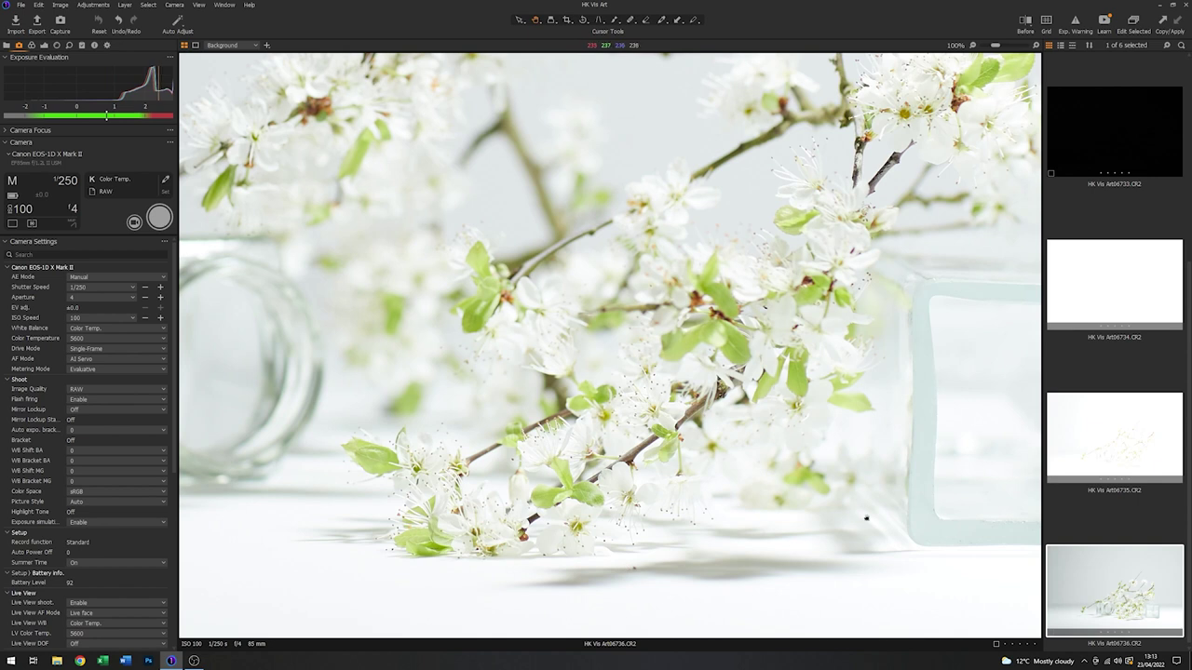
{"action": "left_click", "coordinate": [973, 46]}
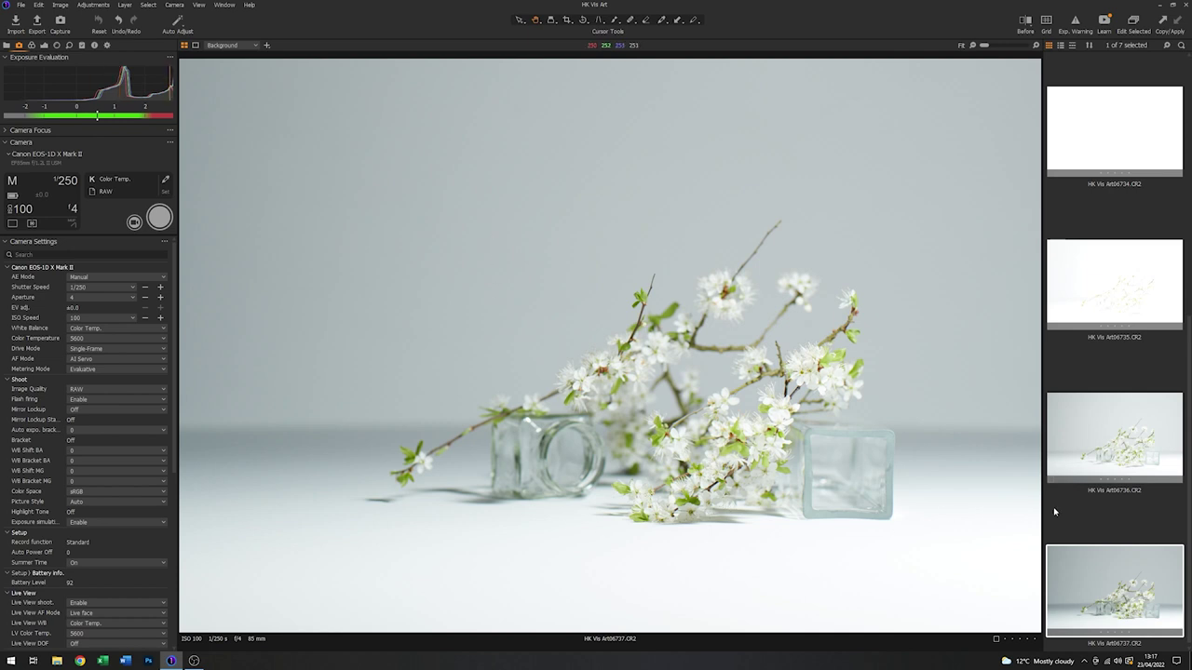
Compare the previous capture Art06736 with the newer Art06737
{"action": "key", "text": "Up"}
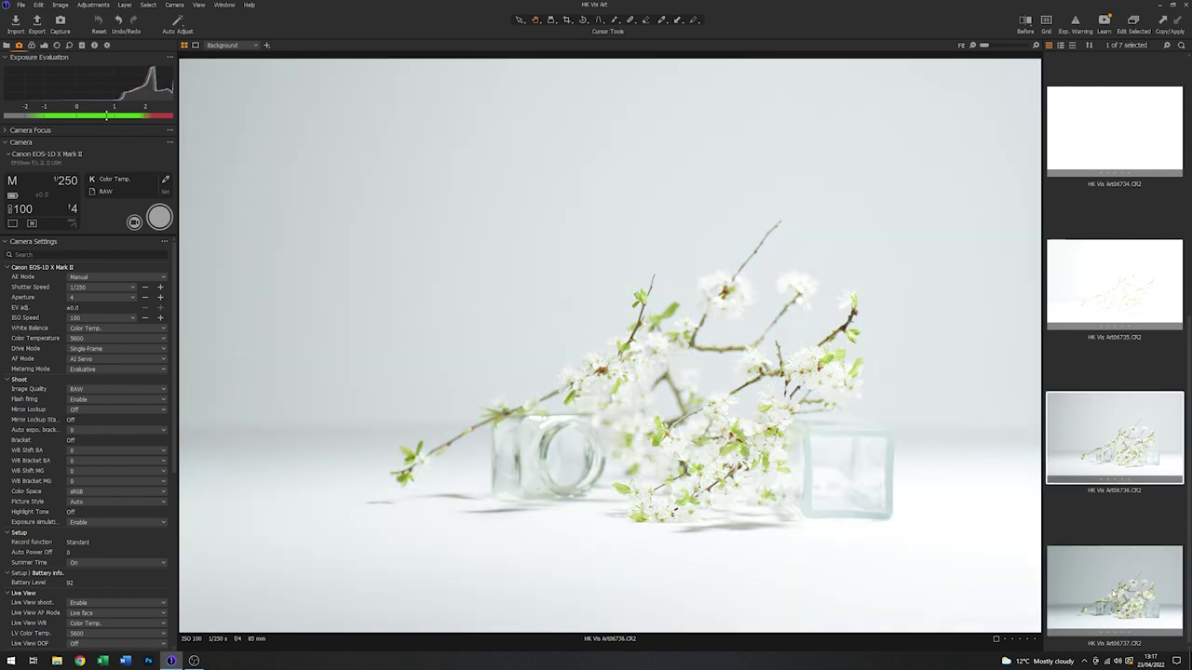
{"action": "key", "text": "Down"}
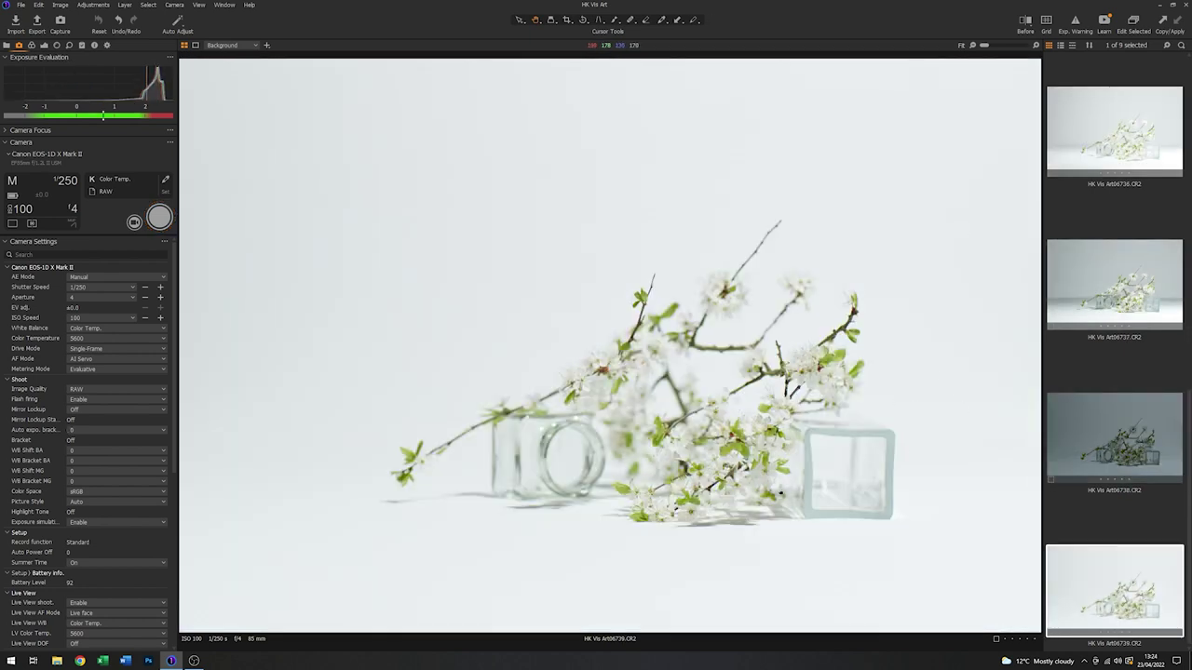
Compare the darker capture Art06737 with the brighter Art06739
{"action": "left_click", "coordinate": [1132, 305]}
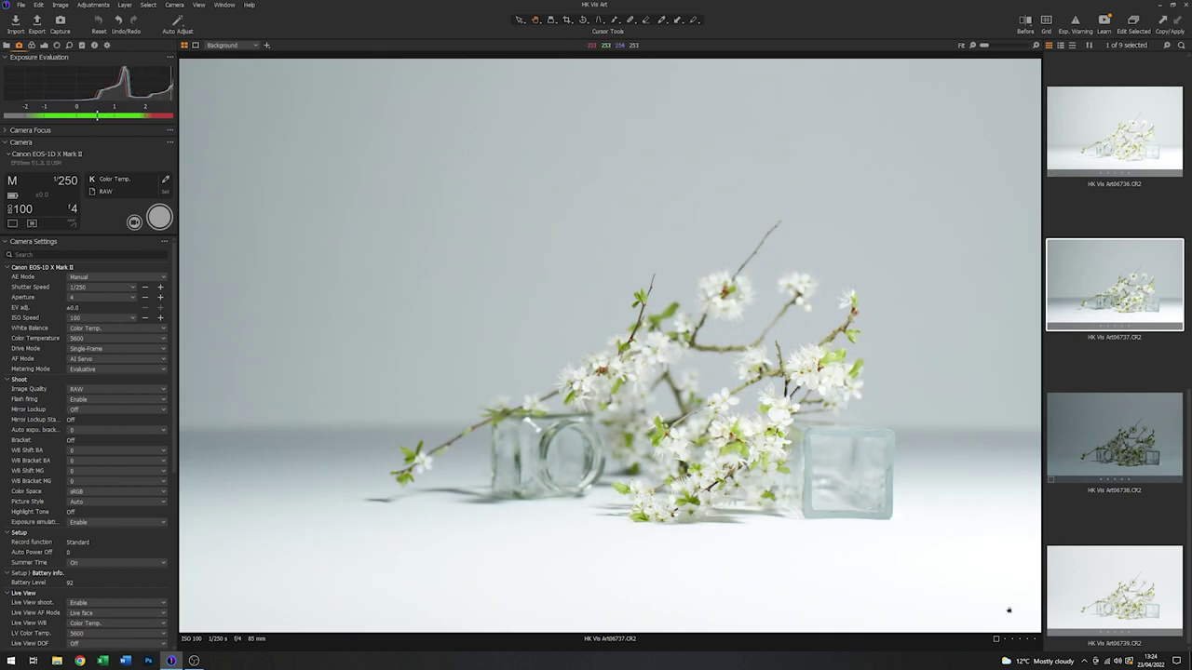
{"action": "left_click", "coordinate": [1113, 589]}
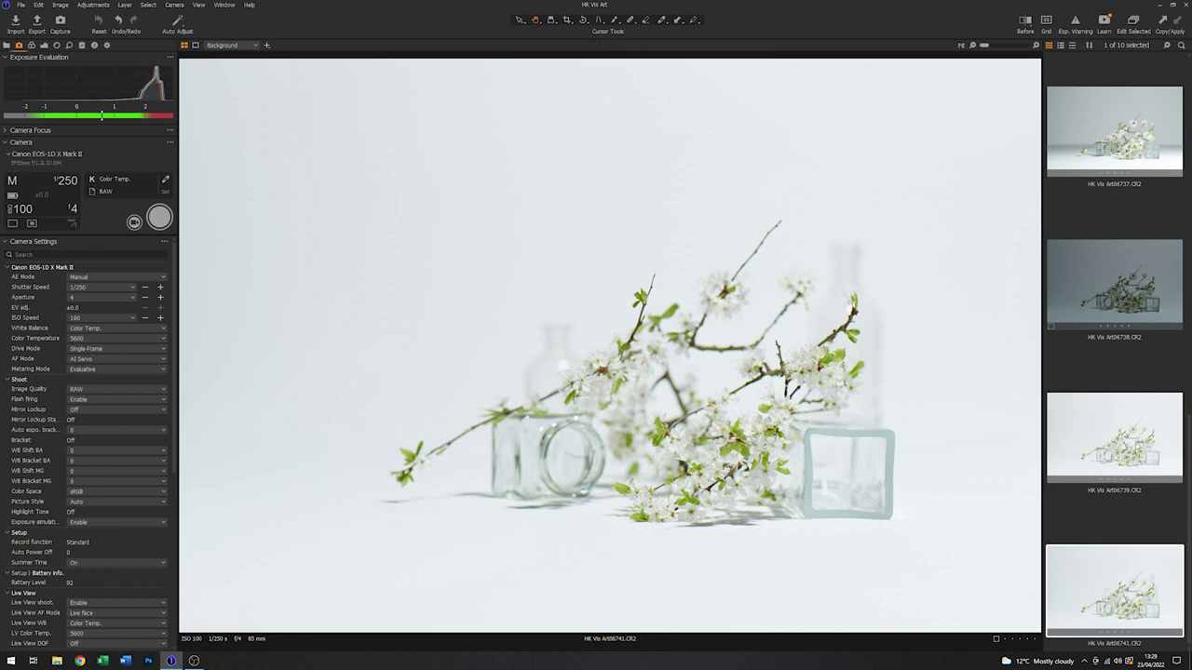
Compare Art06739 with Art06741, then scroll the aperture value list toward f/1.2
{"action": "left_click", "coordinate": [1114, 437]}
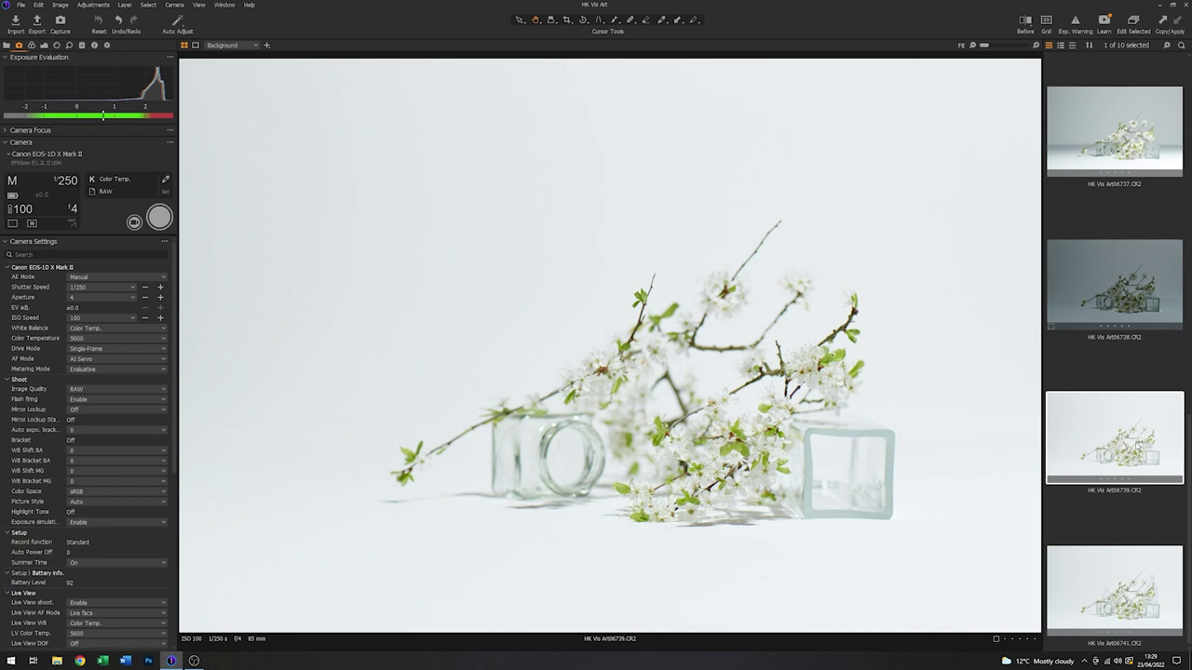
{"action": "left_click", "coordinate": [1122, 579]}
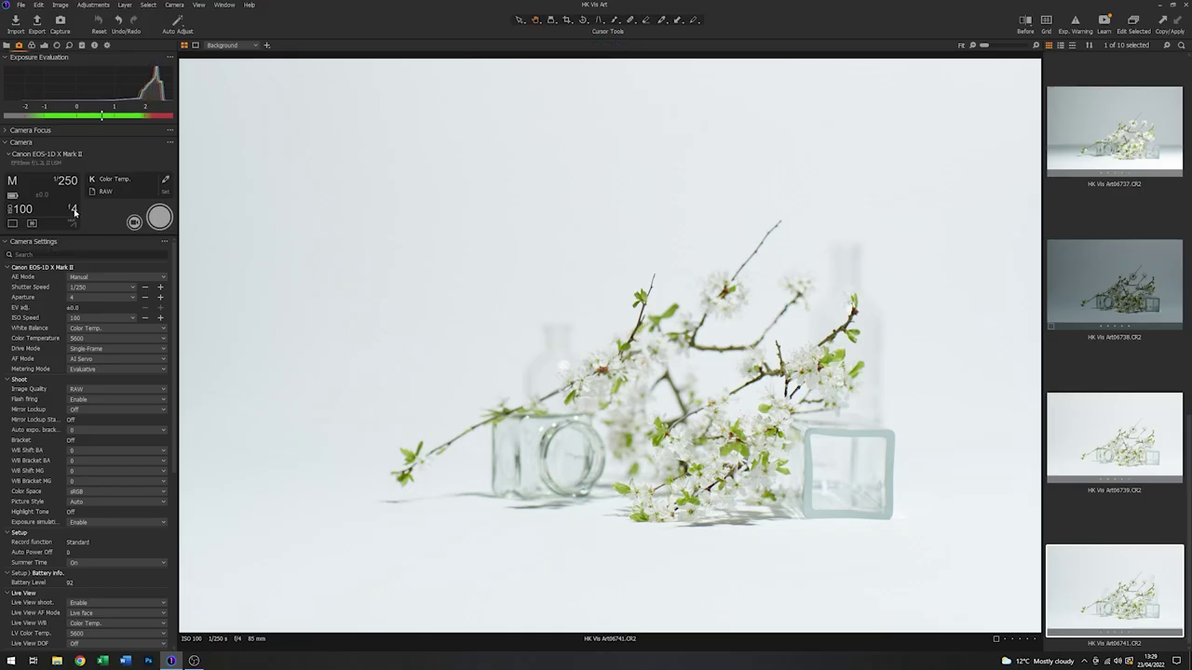
{"action": "left_click", "coordinate": [74, 212]}
{"action": "left_click_drag", "start_coordinate": [114, 246], "coordinate": [110, 229]}
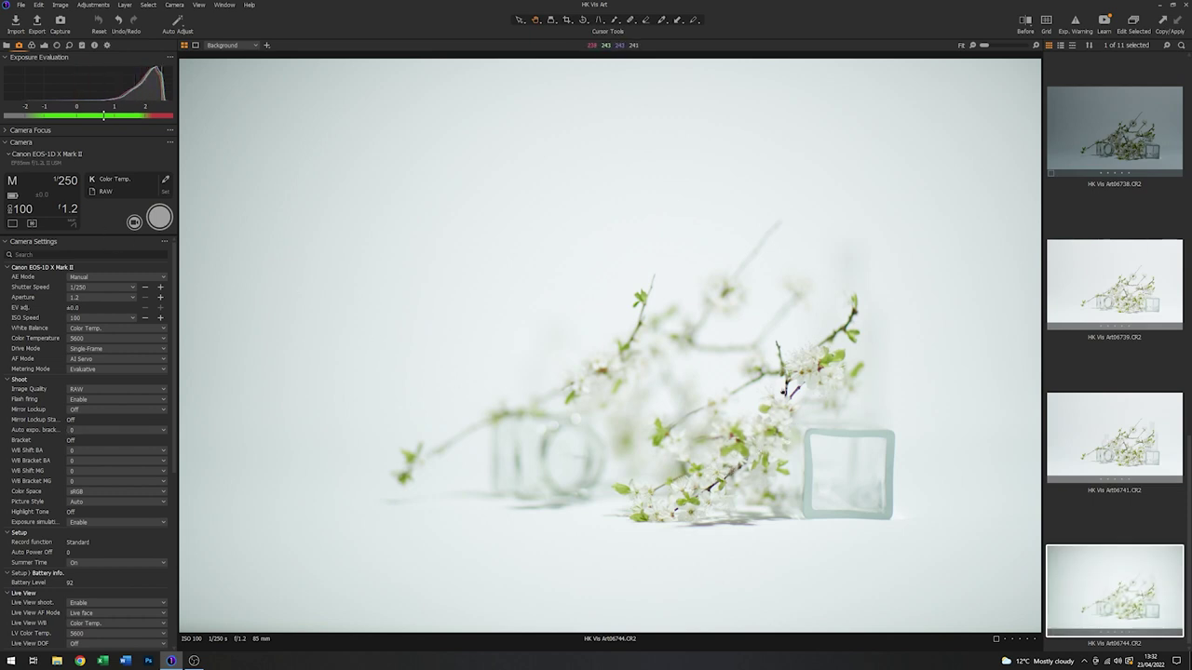
{"action": "left_click", "coordinate": [1036, 46]}
{"action": "left_click_drag", "start_coordinate": [945, 553], "coordinate": [570, 211]}
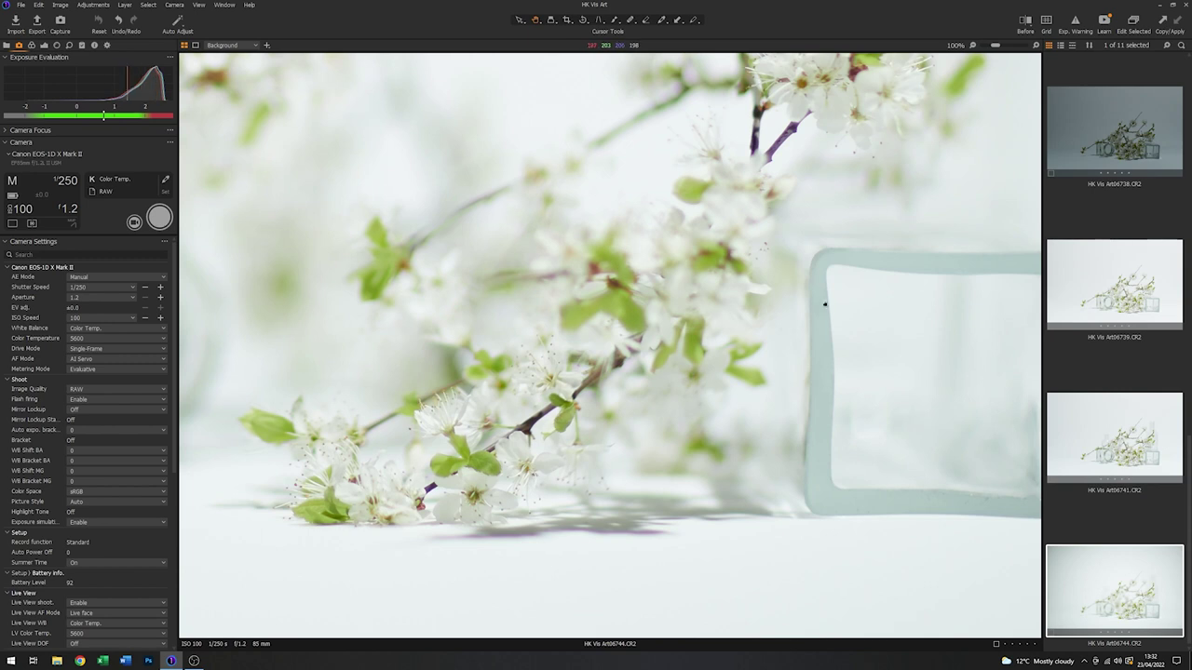
{"action": "left_click", "coordinate": [1115, 437]}
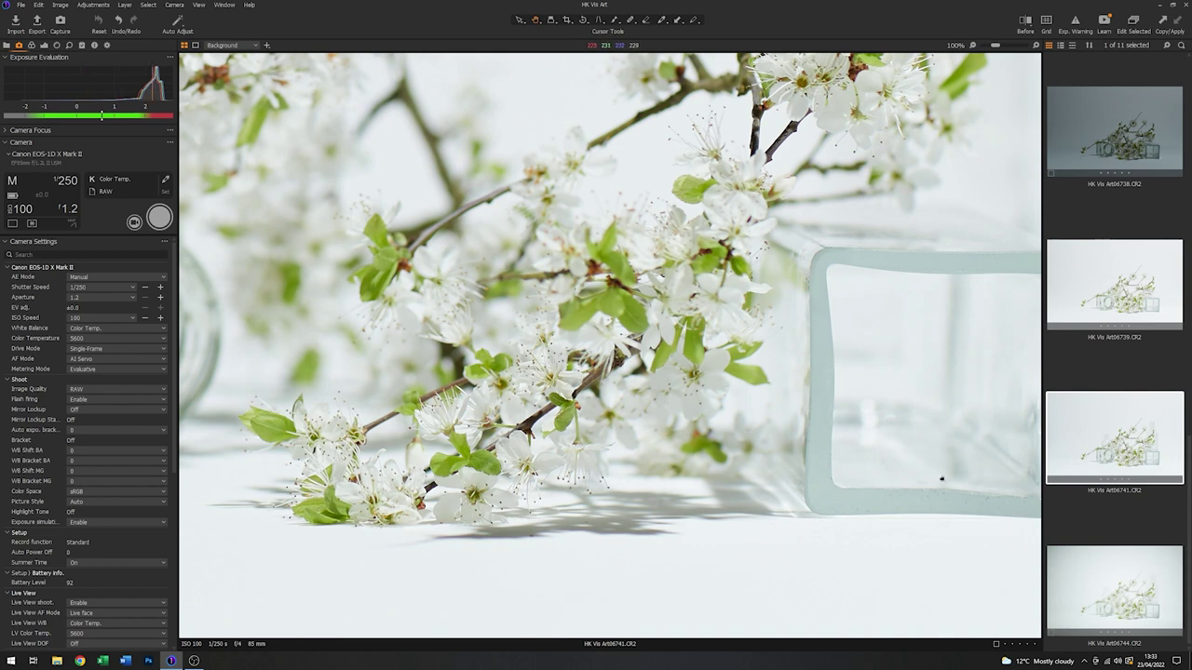
{"action": "left_click", "coordinate": [1133, 585]}
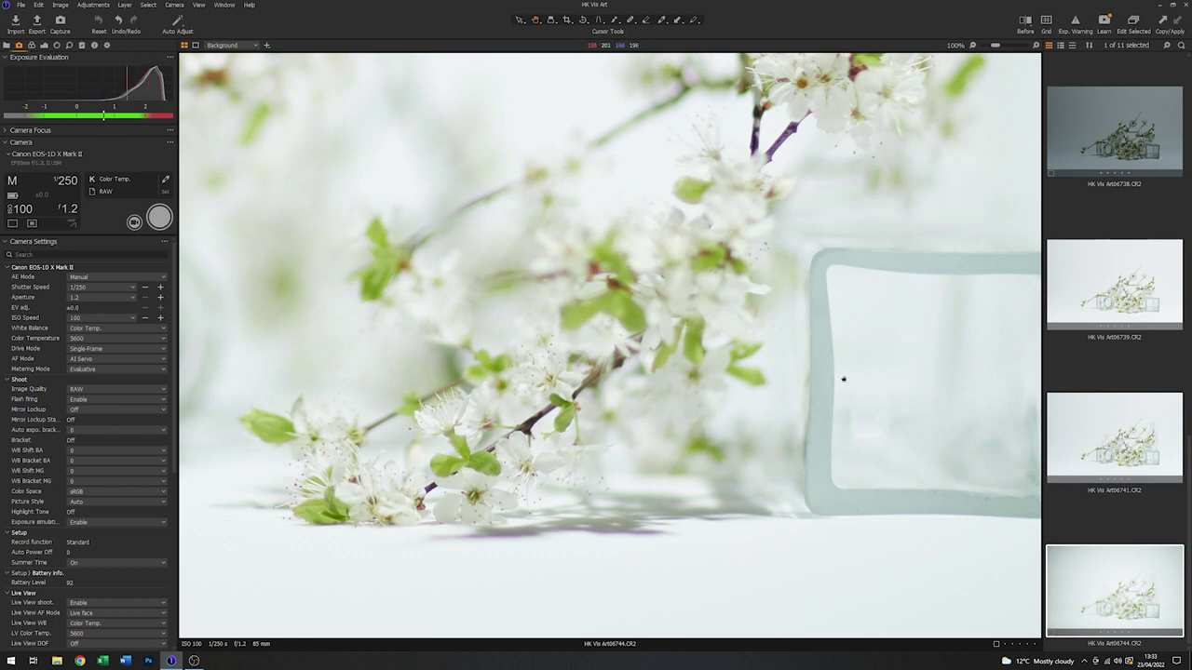
{"action": "left_click", "coordinate": [973, 46]}
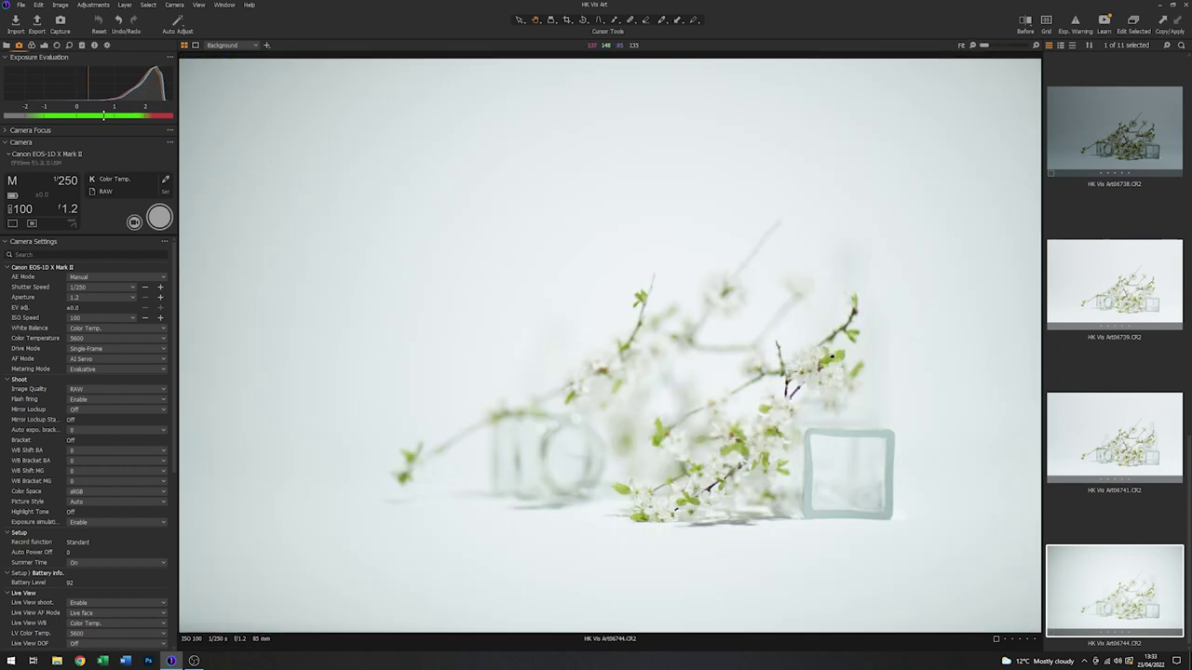
Set the Camera tool's aperture to f/8
{"action": "left_click", "coordinate": [71, 211]}
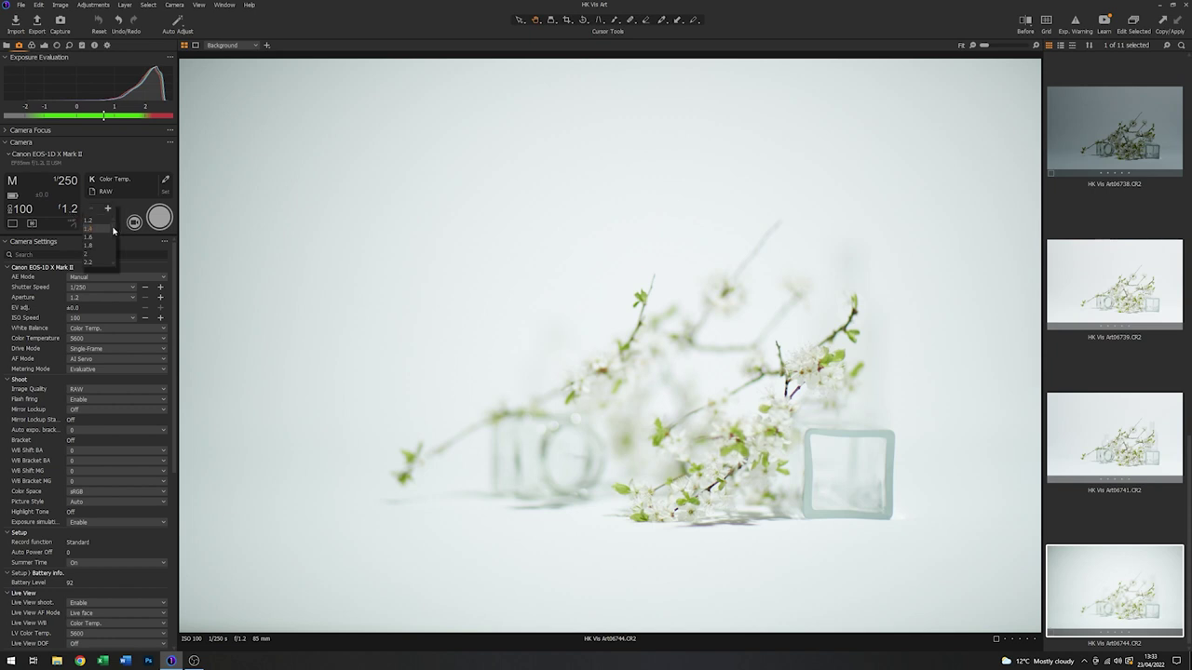
{"action": "left_click_drag", "start_coordinate": [113, 229], "coordinate": [112, 251]}
{"action": "left_click", "coordinate": [96, 258]}
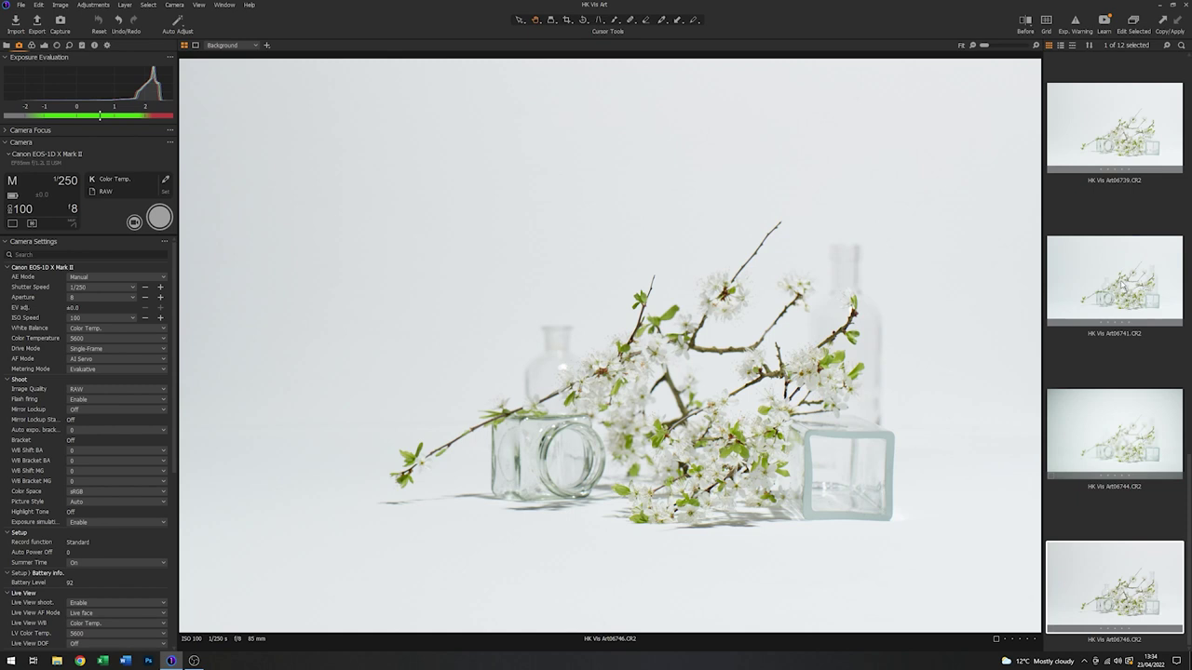
Select the f/4 capture Art06741 in the filmstrip
{"action": "left_click", "coordinate": [1115, 280]}
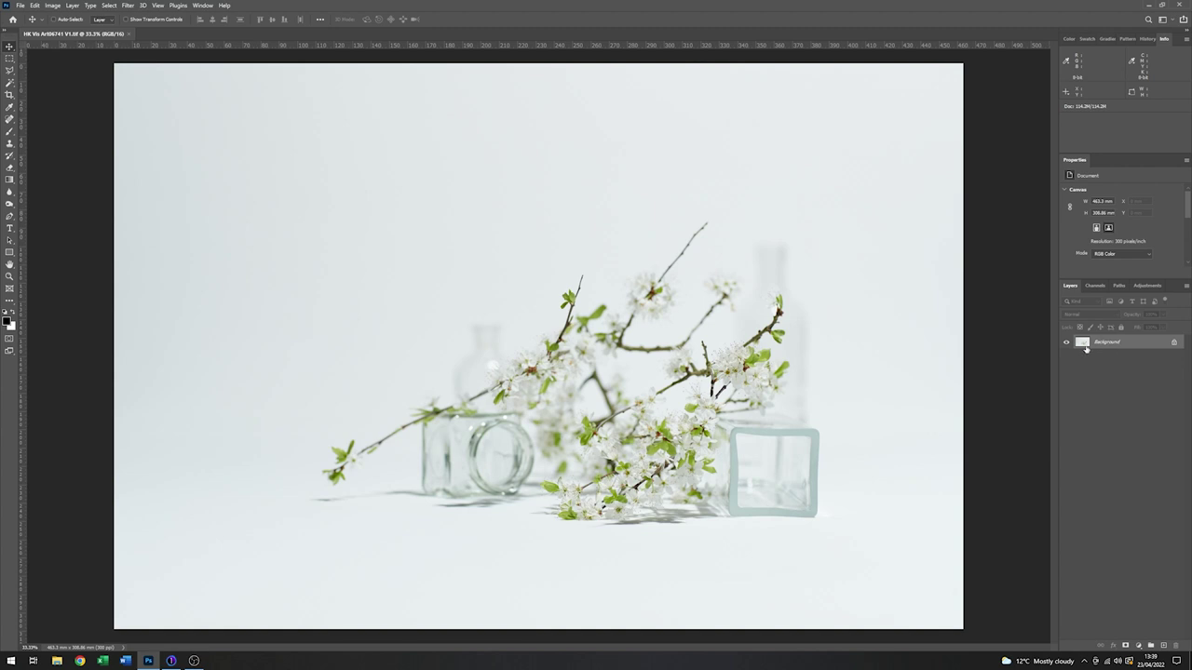
Duplicate the Background layer, keeping the name 'Background copy'
{"action": "right_click", "coordinate": [1123, 343]}
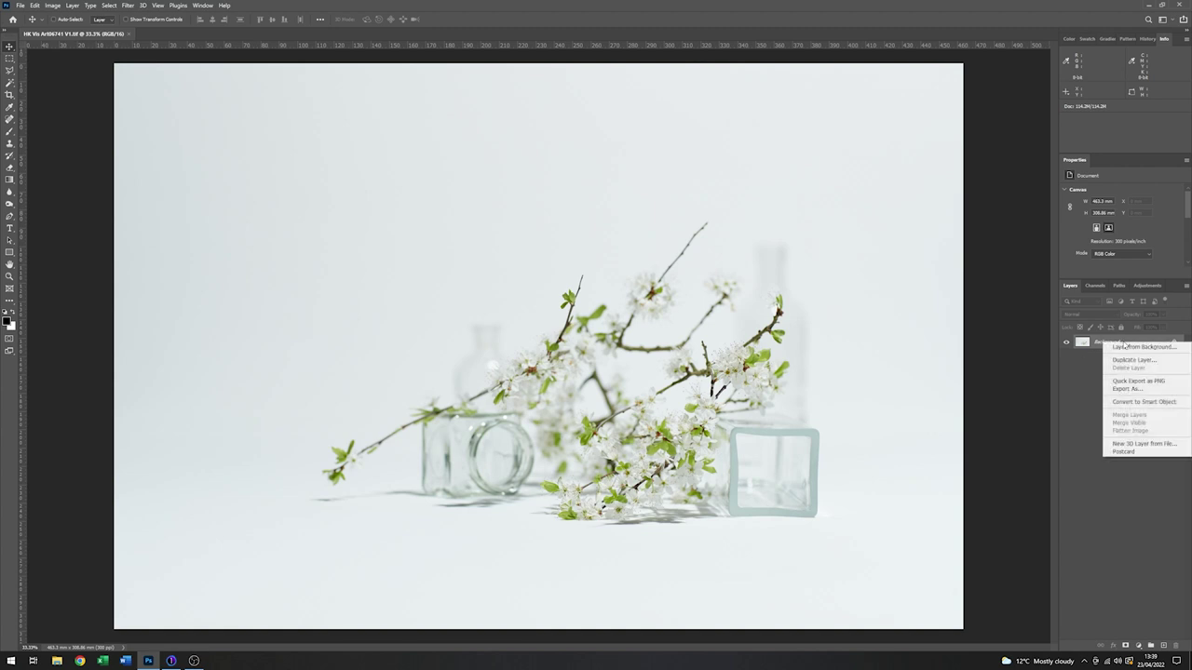
{"action": "left_click", "coordinate": [1131, 359]}
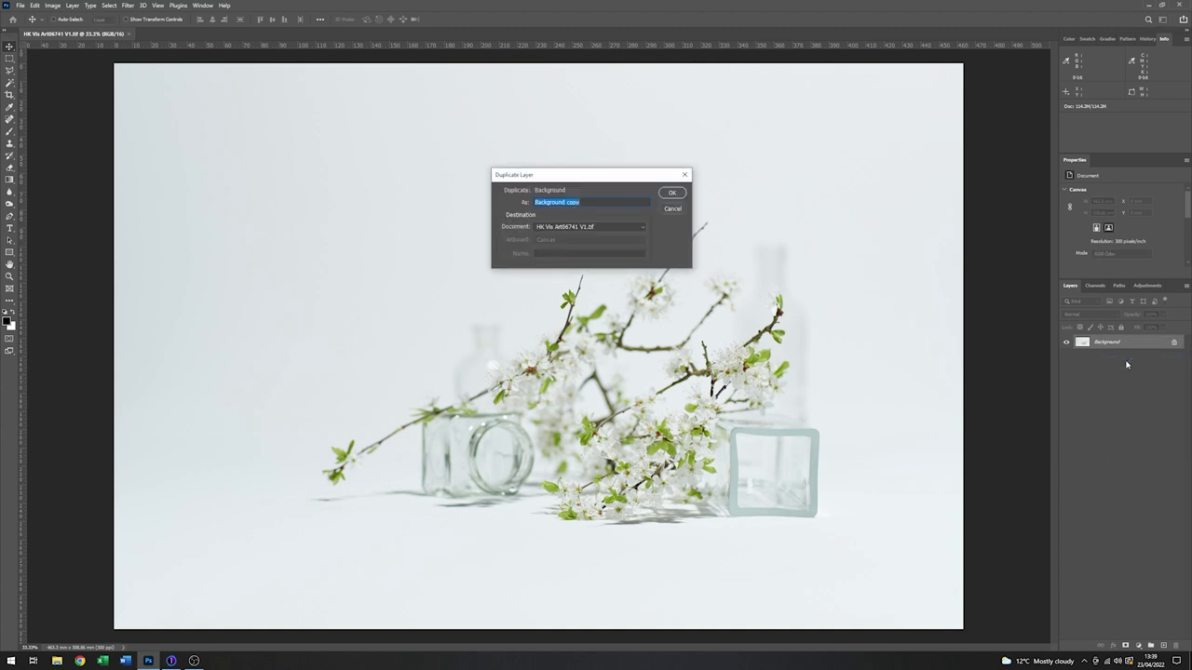
{"action": "left_click", "coordinate": [671, 193]}
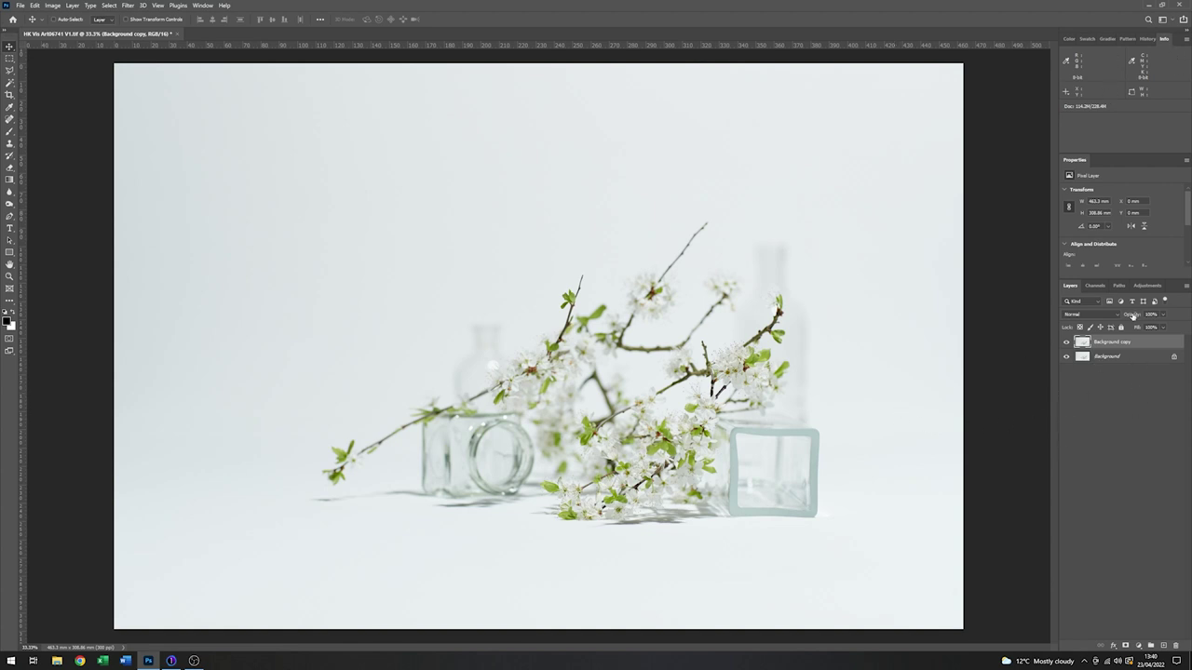
Add a Levels adjustment with its white point sampled from the backdrop below the glass
{"action": "left_click", "coordinate": [1145, 286]}
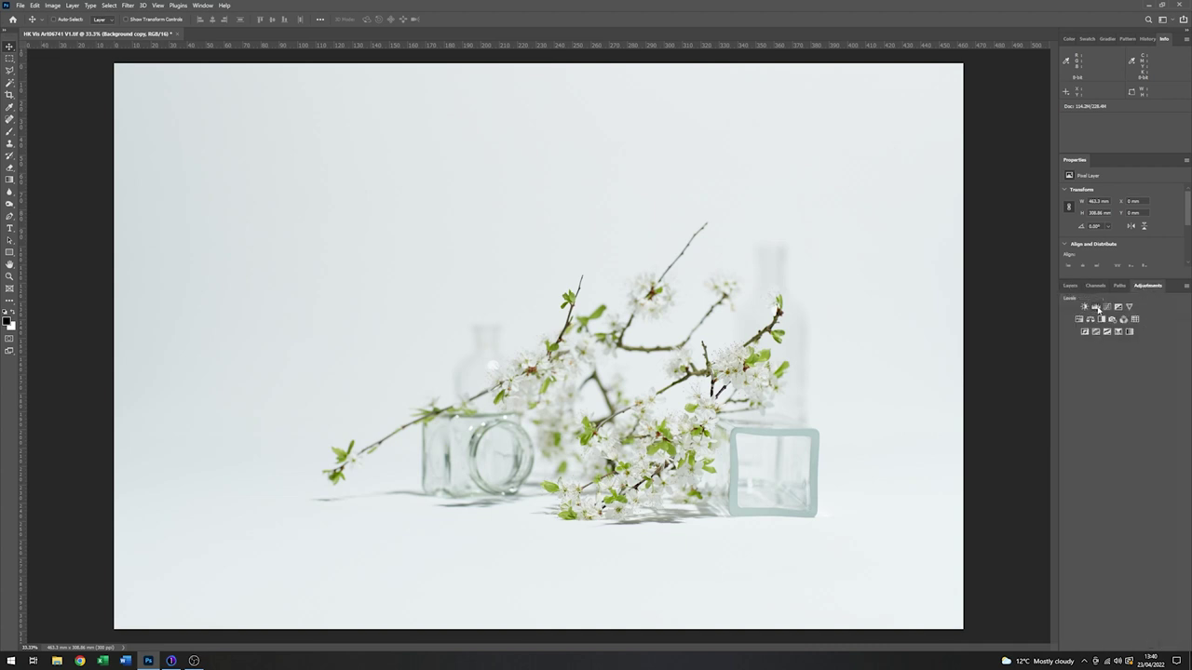
{"action": "left_click", "coordinate": [1096, 307]}
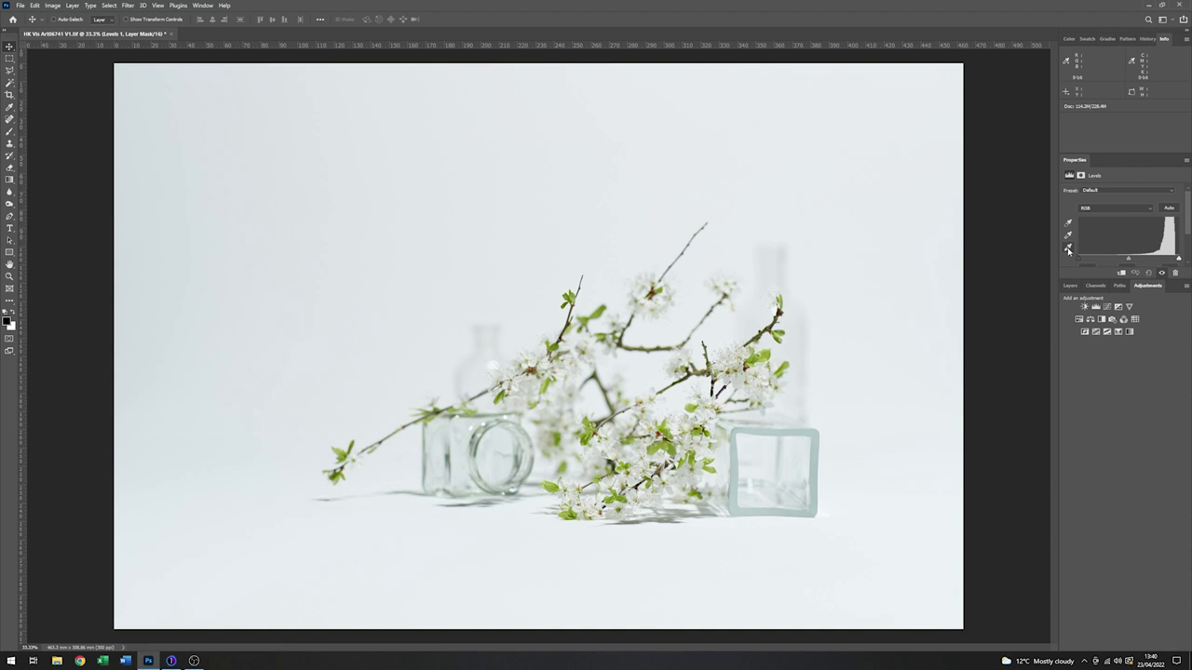
{"action": "left_click", "coordinate": [1068, 249]}
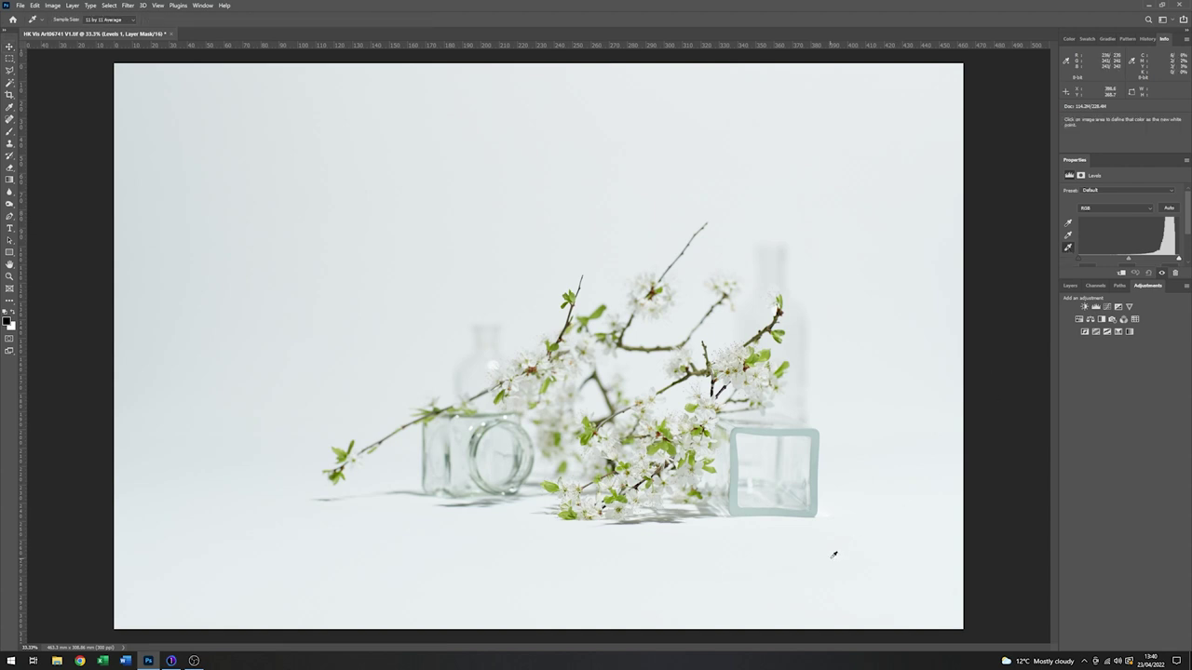
{"action": "left_click", "coordinate": [679, 549]}
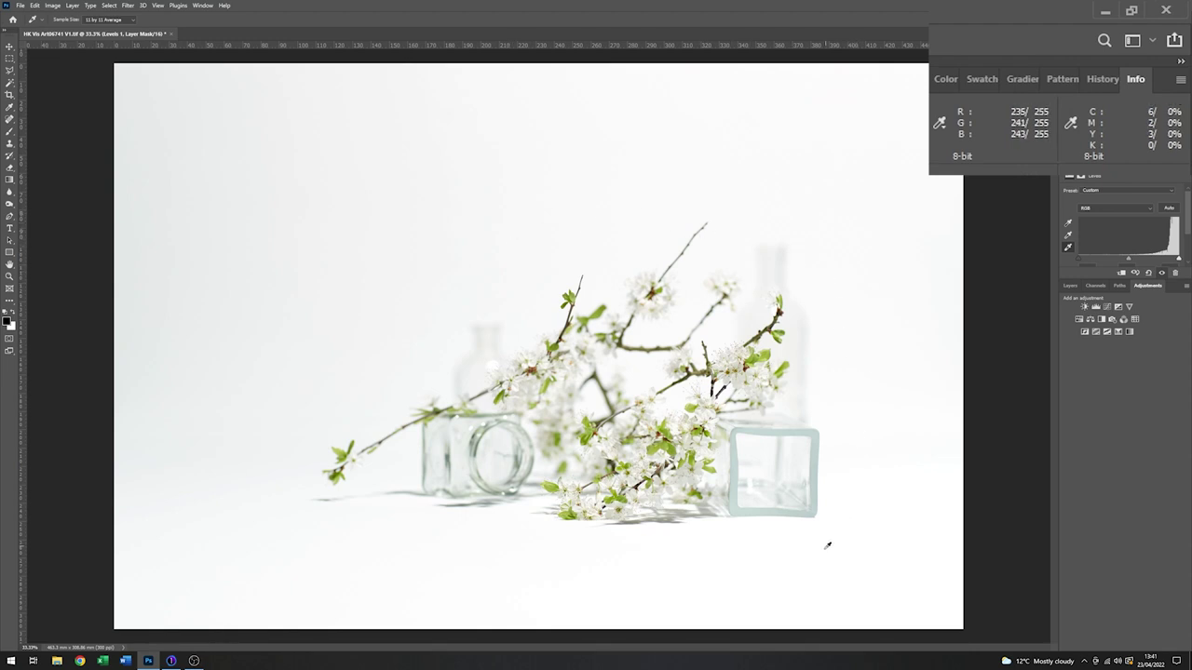
{"action": "left_click", "coordinate": [1070, 286]}
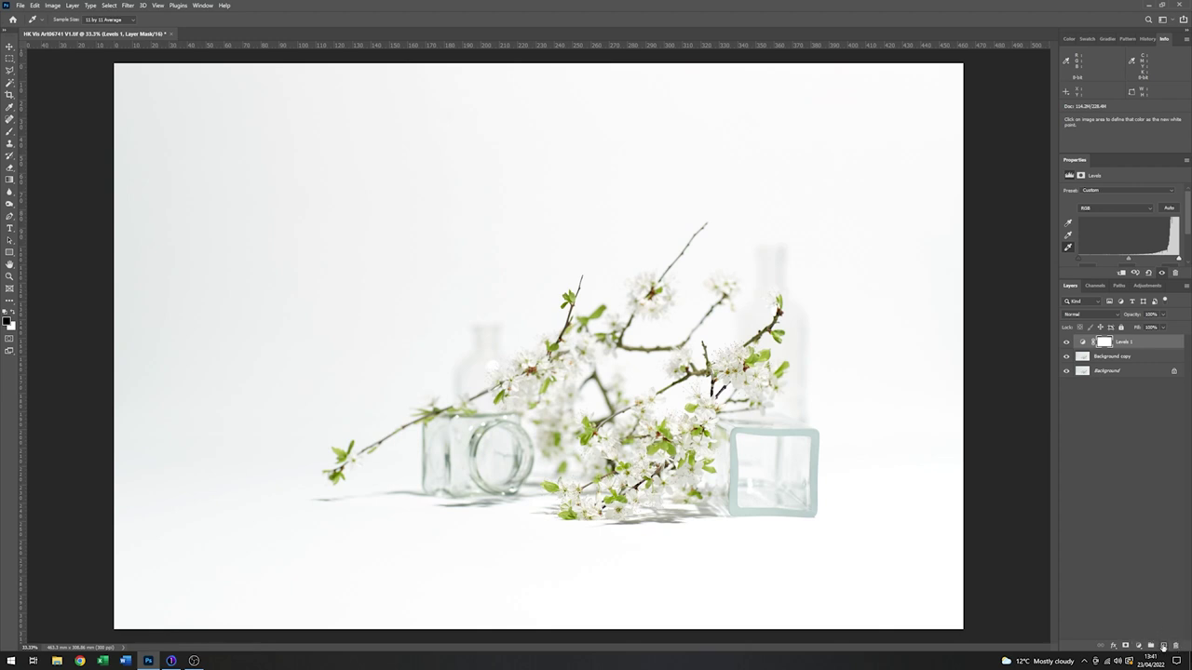
On a new layer, paint large soft white brush strokes over the left and top-left backdrop
{"action": "left_click", "coordinate": [1163, 646]}
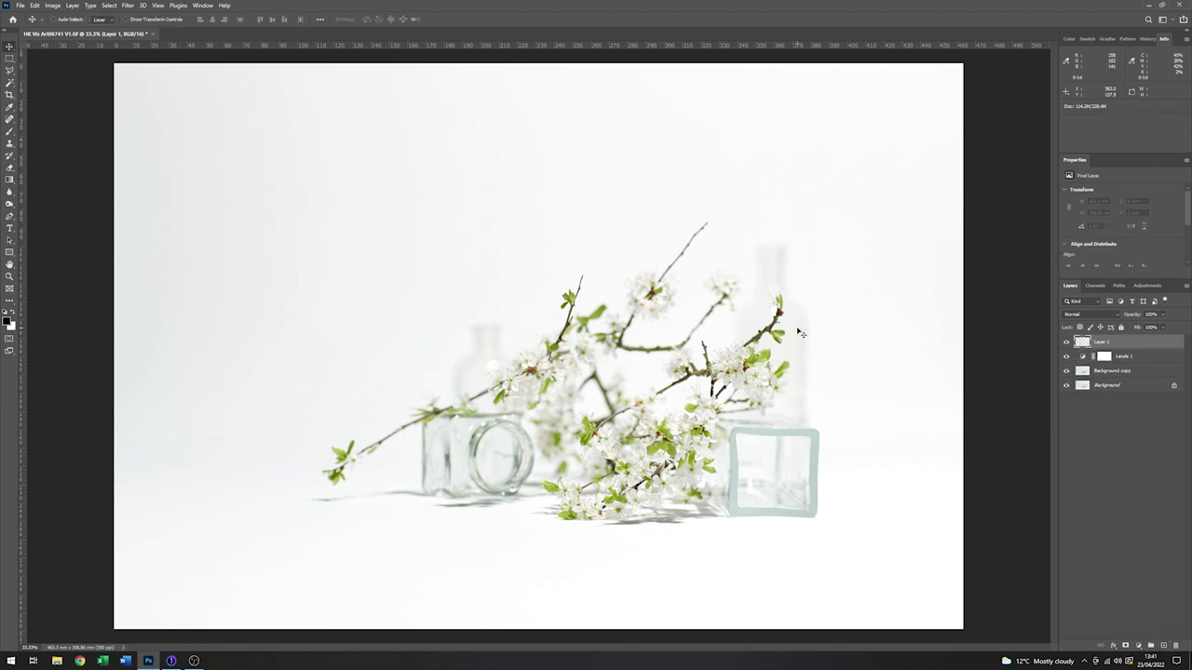
{"action": "left_click", "coordinate": [12, 314]}
{"action": "left_click", "coordinate": [9, 133]}
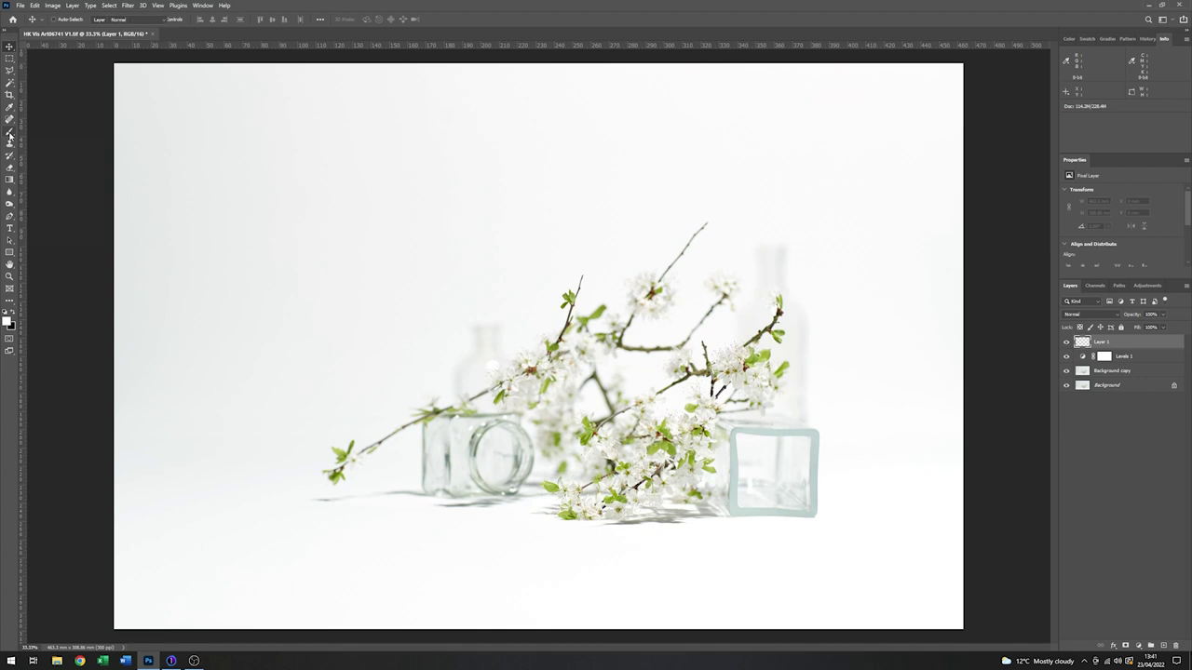
{"action": "right_click", "coordinate": [236, 165]}
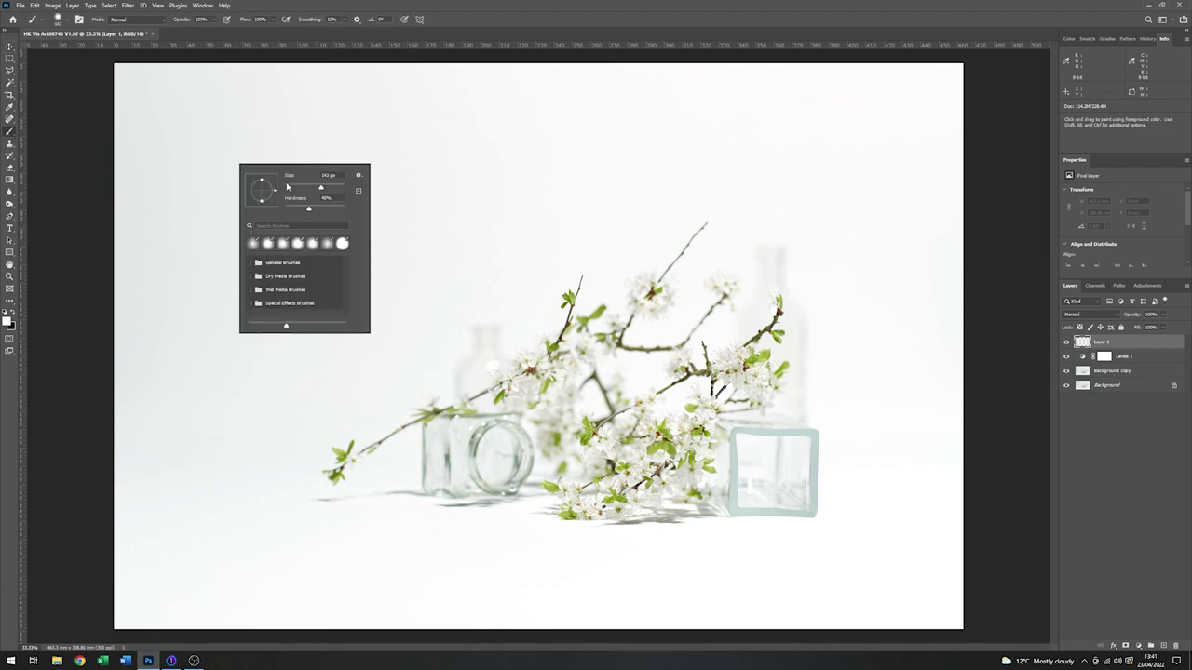
{"action": "mouse_move", "coordinate": [324, 190]}
{"action": "left_mouse_down"}
{"action": "mouse_move", "coordinate": [337, 190]}
{"action": "mouse_move", "coordinate": [280, 210]}
{"action": "mouse_move", "coordinate": [341, 188]}
{"action": "left_mouse_up"}
{"action": "key", "text": "Return"}
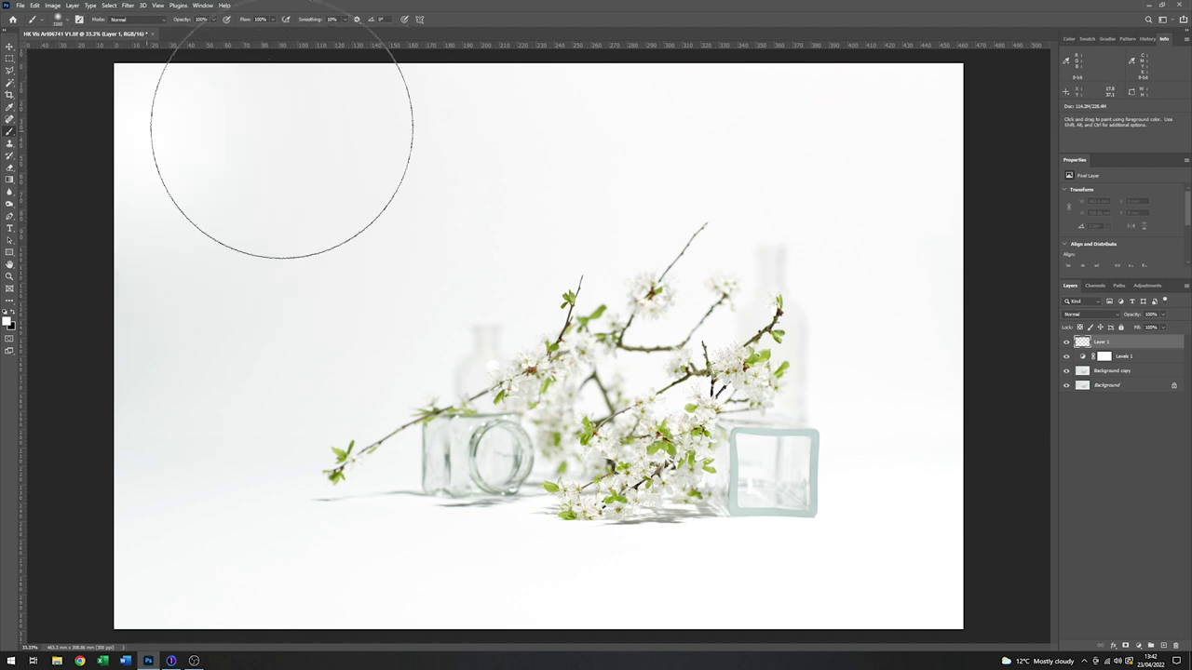
{"action": "mouse_move", "coordinate": [144, 344]}
{"action": "left_mouse_down"}
{"action": "mouse_move", "coordinate": [102, 399]}
{"action": "mouse_move", "coordinate": [133, 531]}
{"action": "mouse_move", "coordinate": [159, 226]}
{"action": "mouse_move", "coordinate": [263, 154]}
{"action": "mouse_move", "coordinate": [567, 96]}
{"action": "mouse_move", "coordinate": [590, 103]}
{"action": "mouse_move", "coordinate": [918, 10]}
{"action": "mouse_move", "coordinate": [903, 53]}
{"action": "mouse_move", "coordinate": [971, 226]}
{"action": "left_mouse_up"}
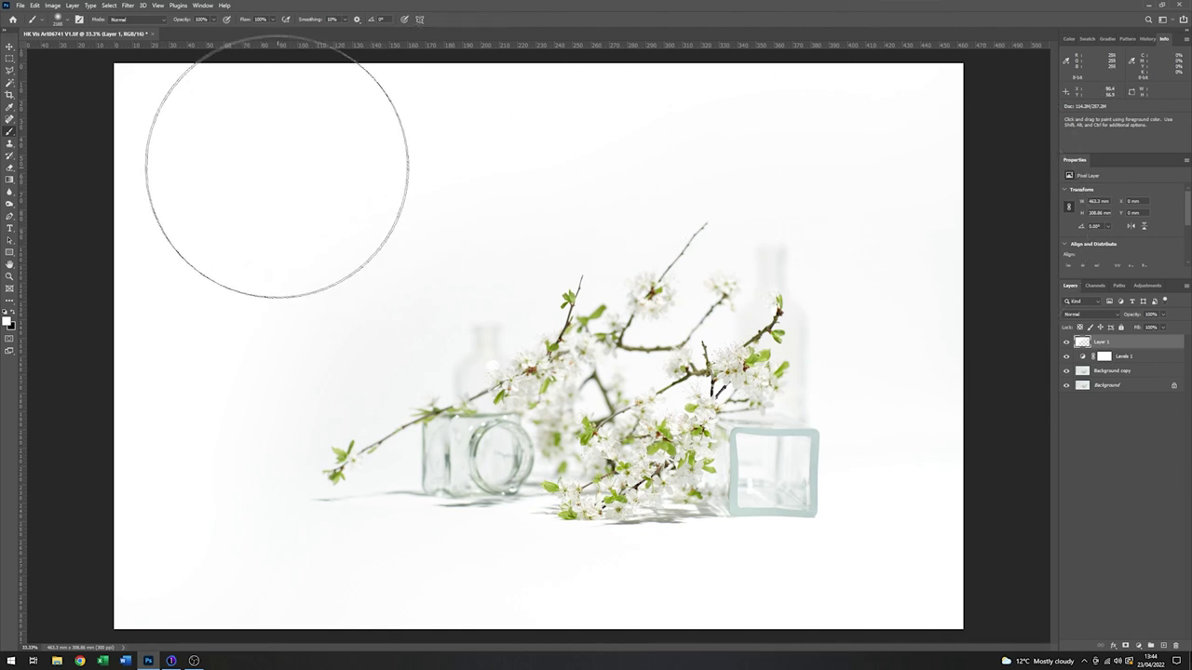
Choose the Crop tool with its ratio locked to 16 : 9
{"action": "left_click", "coordinate": [9, 95]}
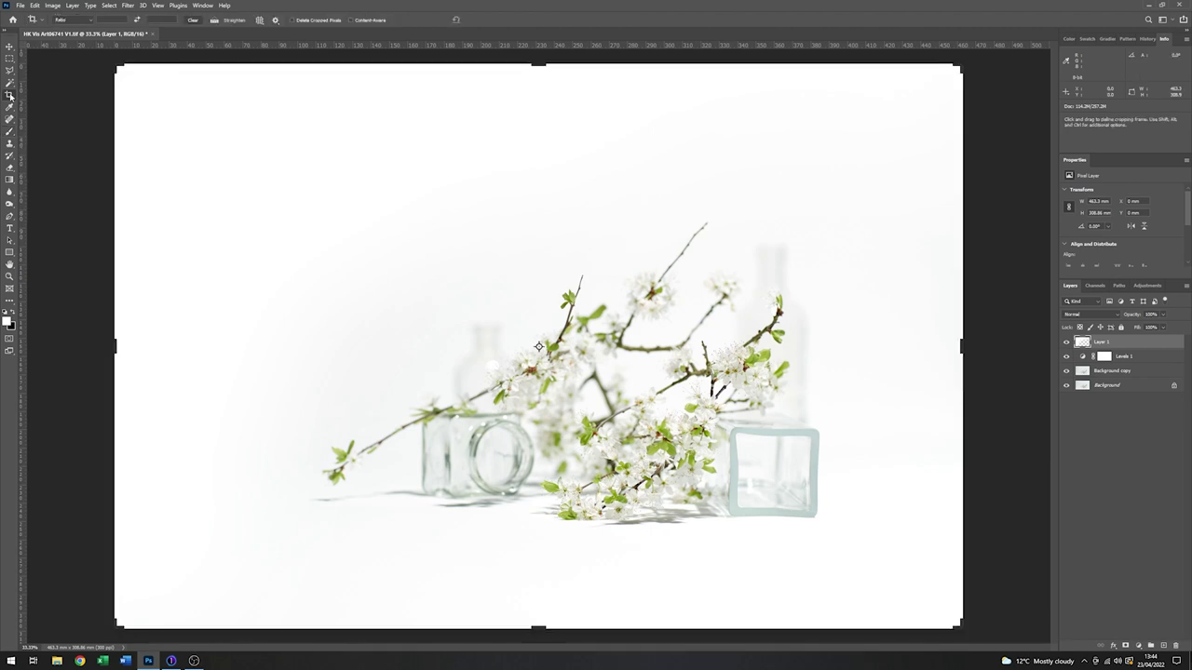
{"action": "left_click", "coordinate": [91, 22]}
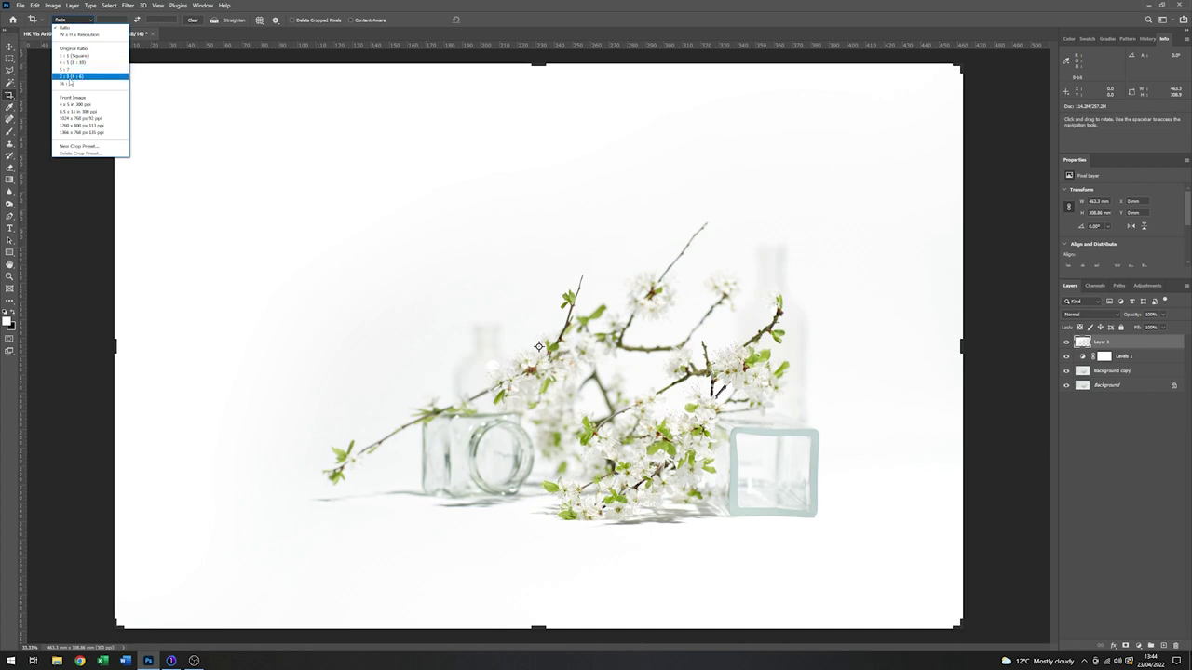
{"action": "left_click", "coordinate": [67, 84]}
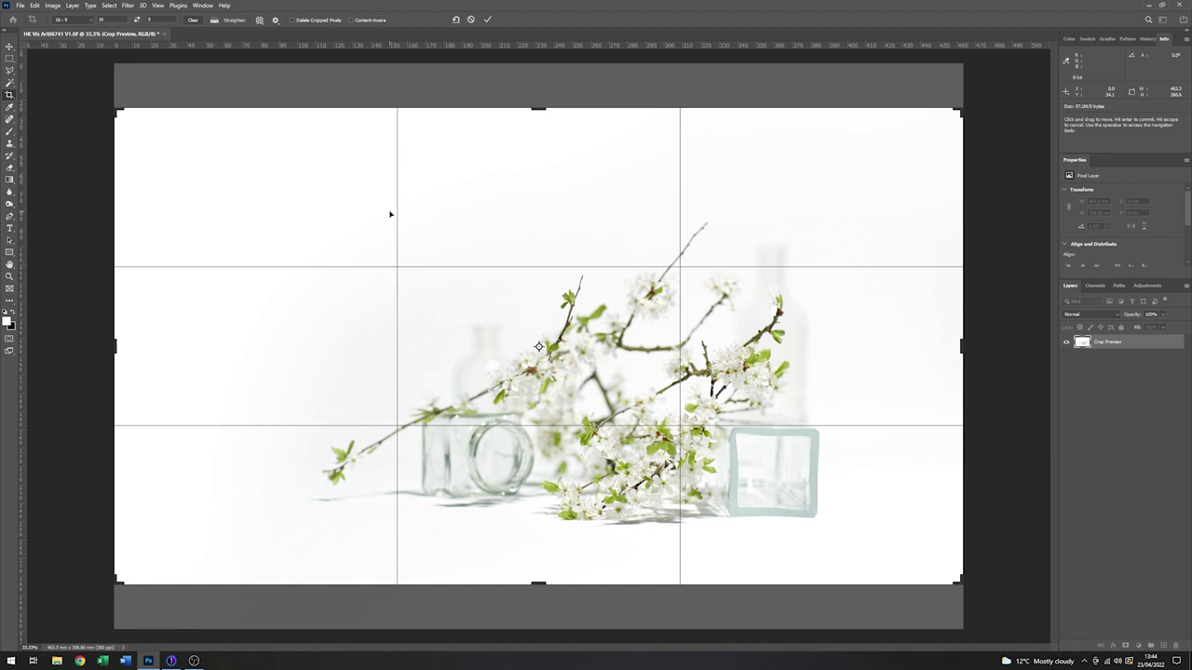
With a golden spiral overlay, tighten the 16:9 crop to about 386 × 221 mm around the blossoms and glass, then apply it
{"action": "left_click", "coordinate": [260, 21]}
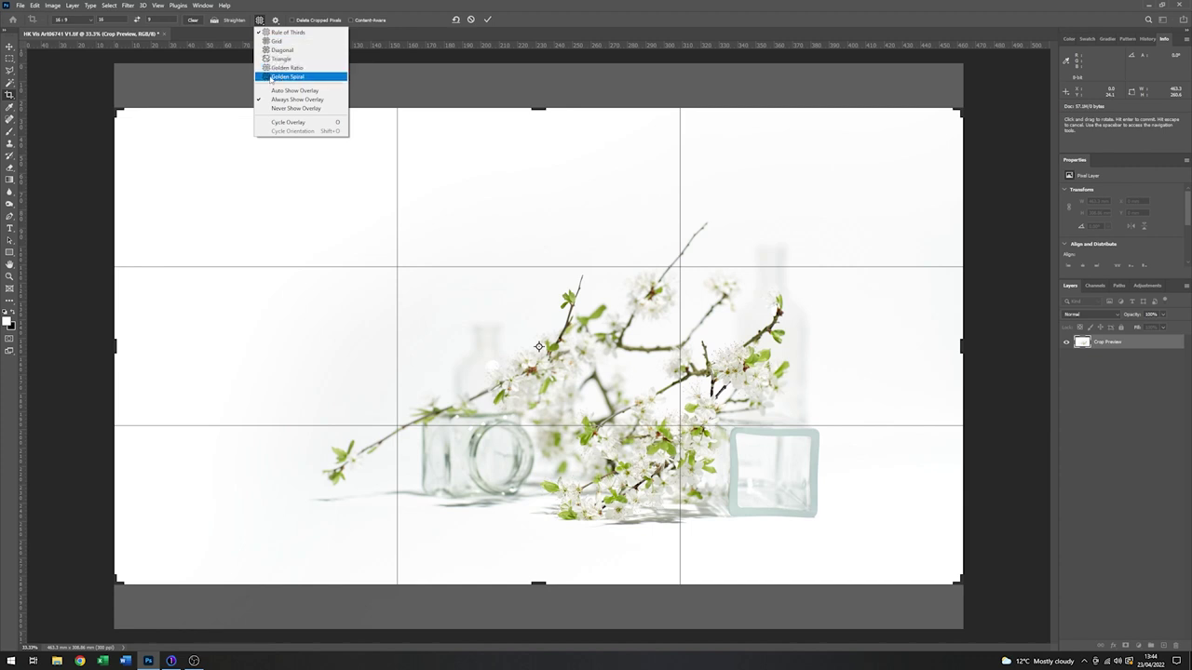
{"action": "left_click", "coordinate": [275, 78]}
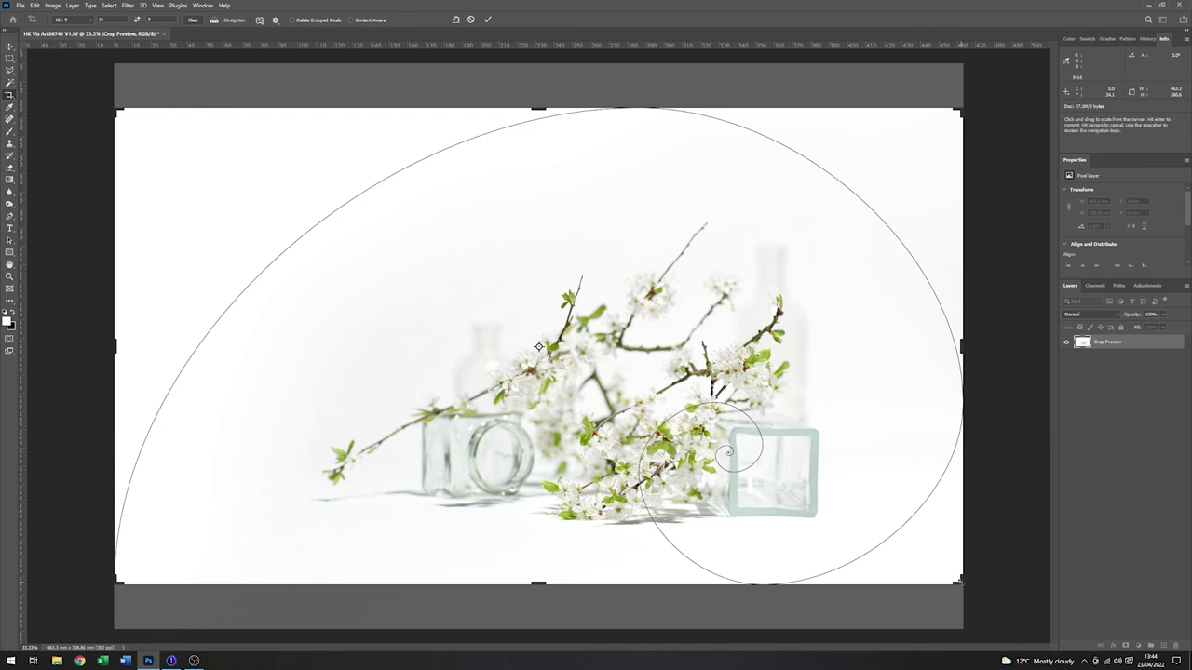
{"action": "left_click_drag", "start_coordinate": [958, 581], "coordinate": [928, 567]}
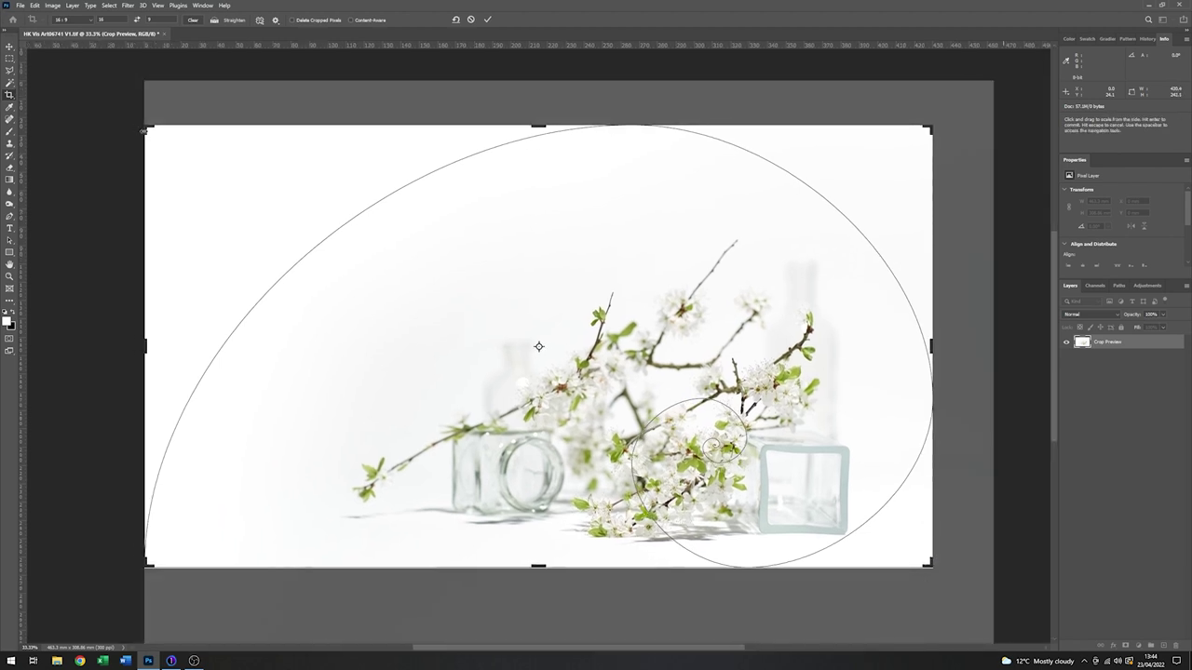
{"action": "left_click_drag", "start_coordinate": [147, 127], "coordinate": [181, 147]}
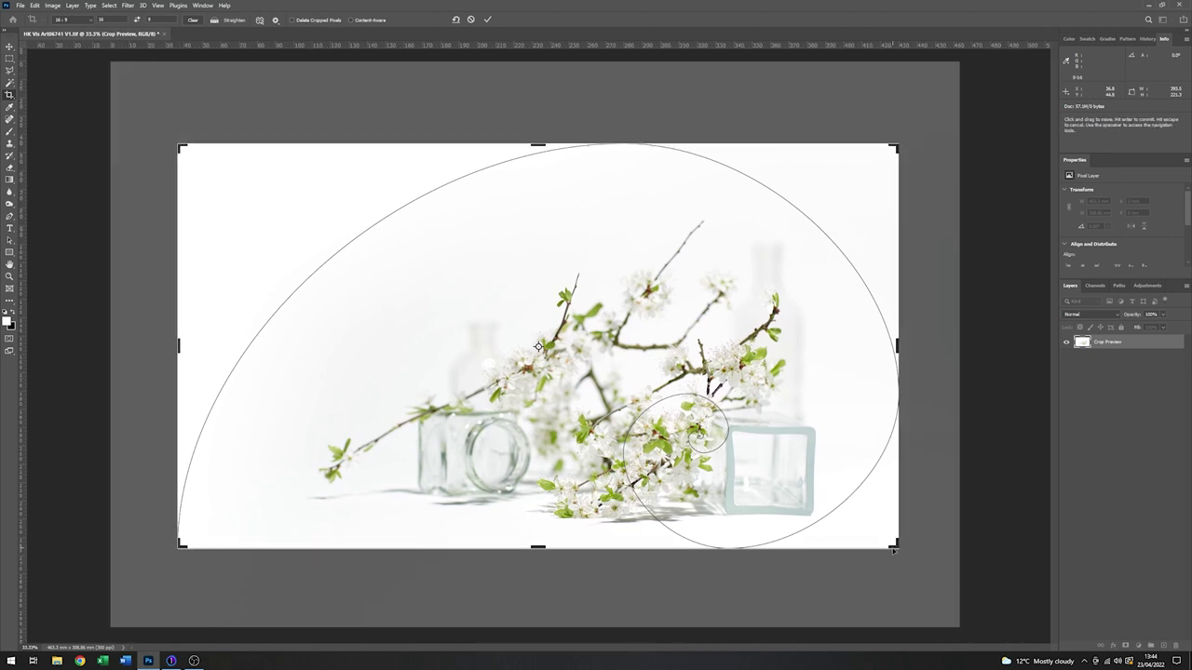
{"action": "left_click_drag", "start_coordinate": [886, 531], "coordinate": [889, 525]}
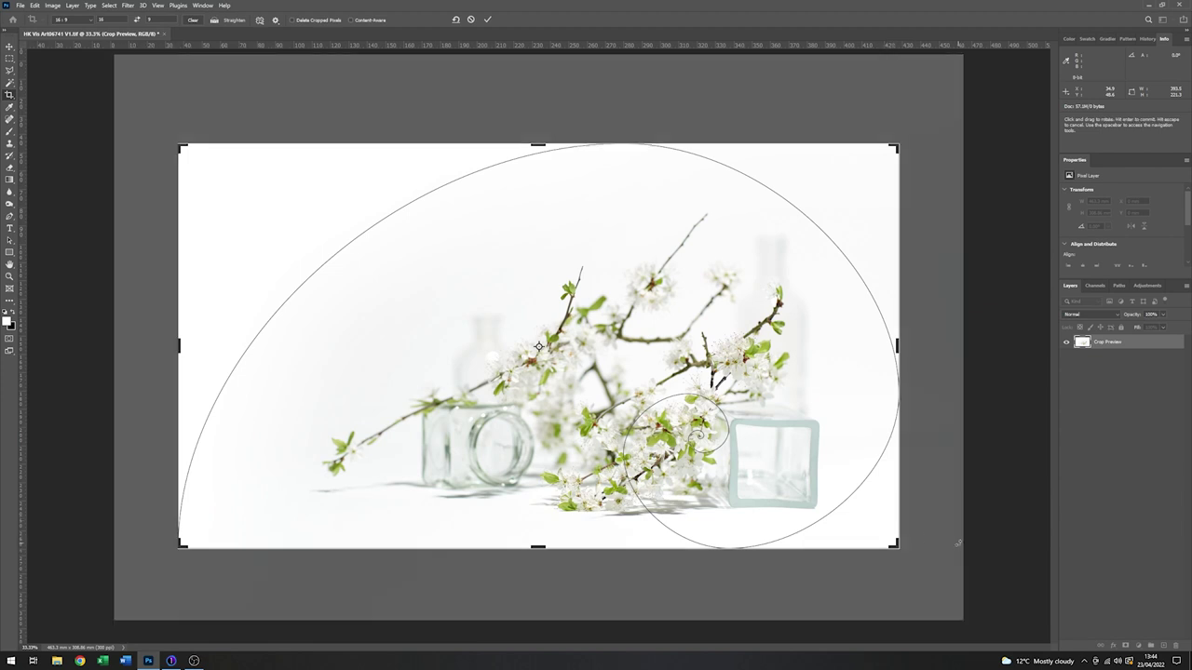
{"action": "left_click", "coordinate": [488, 19]}
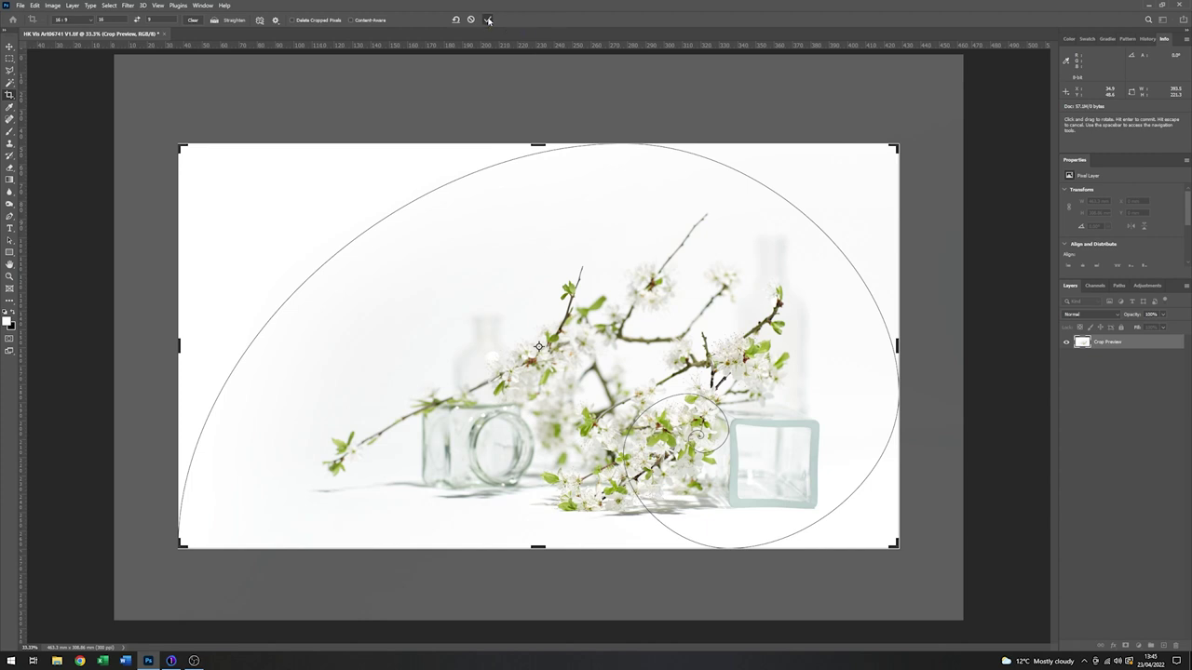